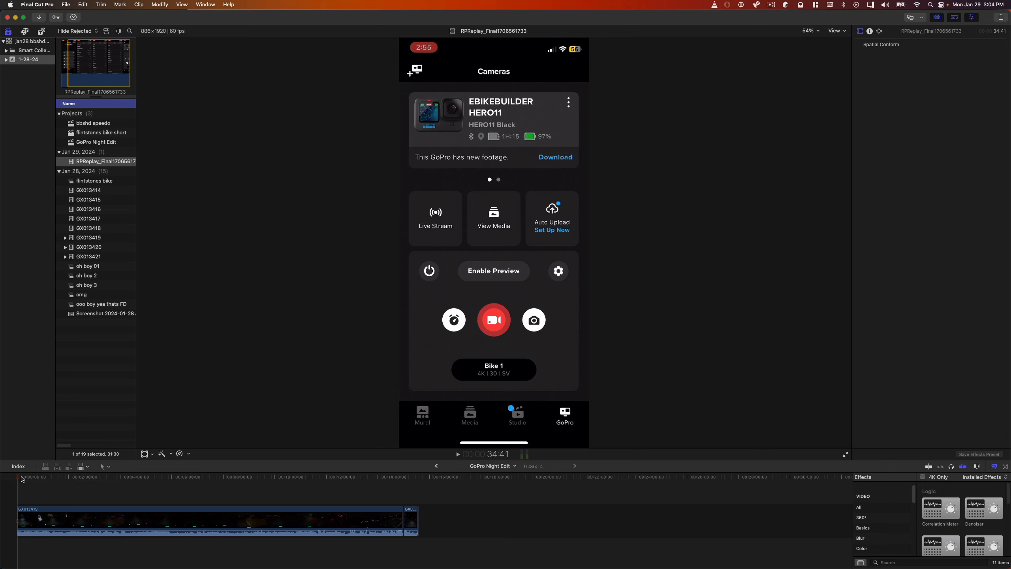
# Show the night footage near the start of the GoPro Night Edit timeline.
pyautogui.click(22, 477)
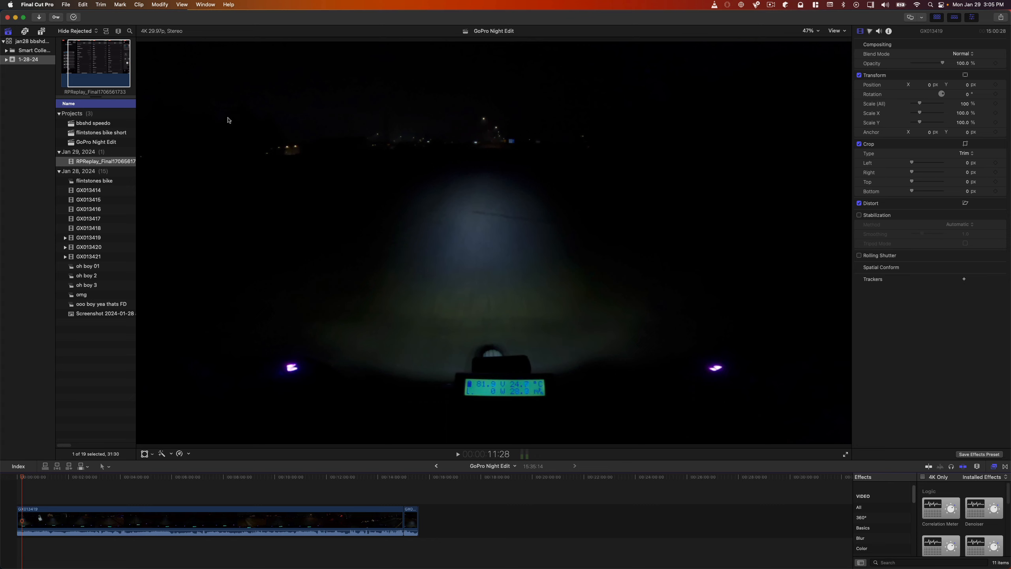
pyautogui.click(35, 7)
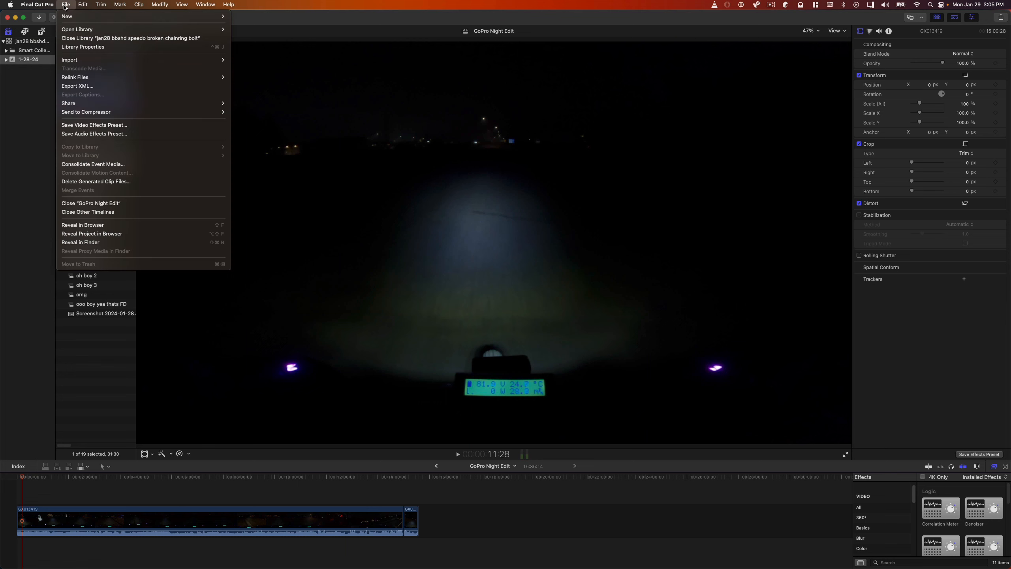
pyautogui.click(36, 7)
pyautogui.click(37, 7)
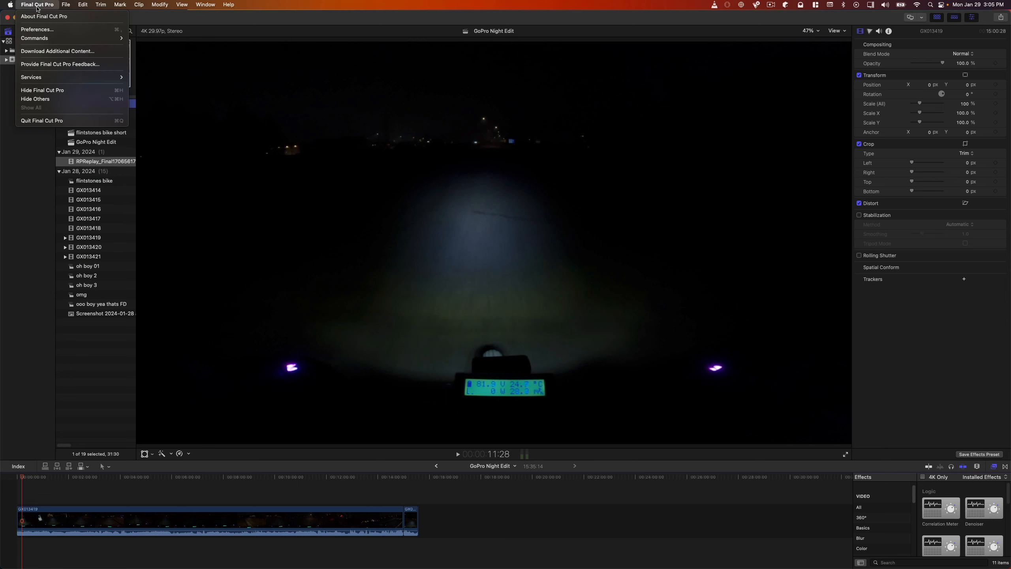
pyautogui.click(37, 7)
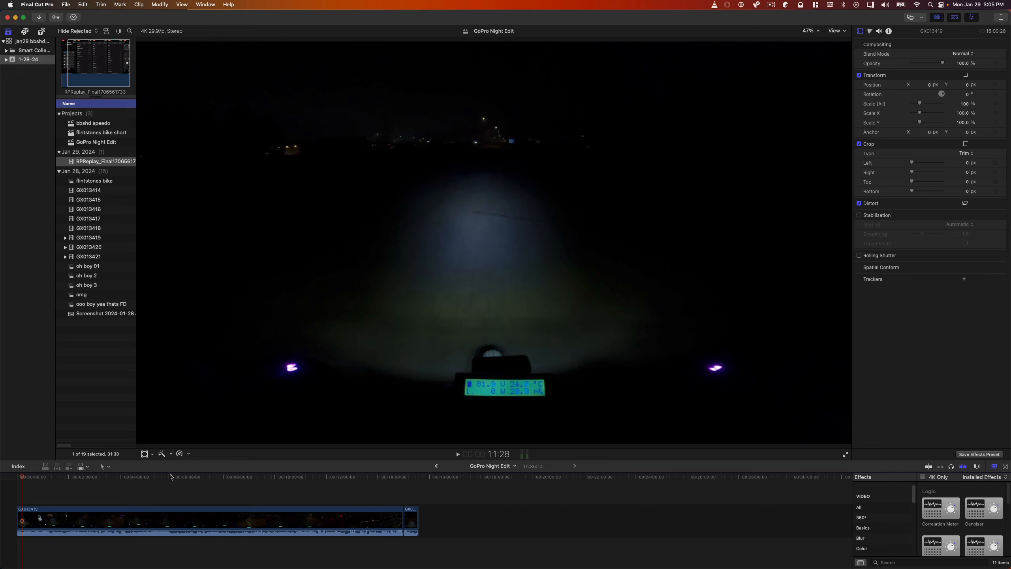
# Select the GX013419 clip in the timeline, park the playhead at about 1:20 and open the clip's colour correction controls.
pyautogui.click(166, 521)
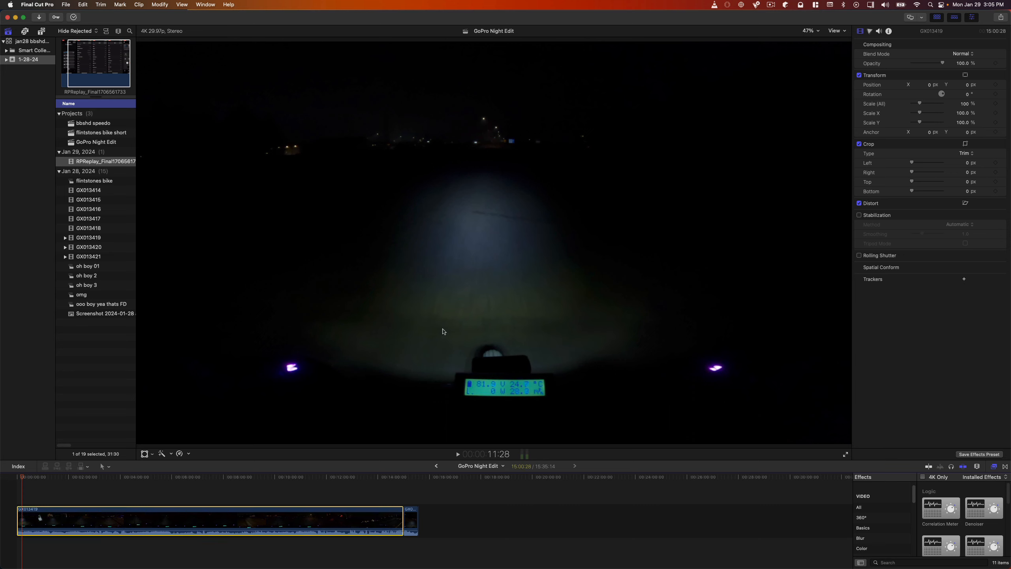
pyautogui.click(52, 476)
pyautogui.press('super+6')
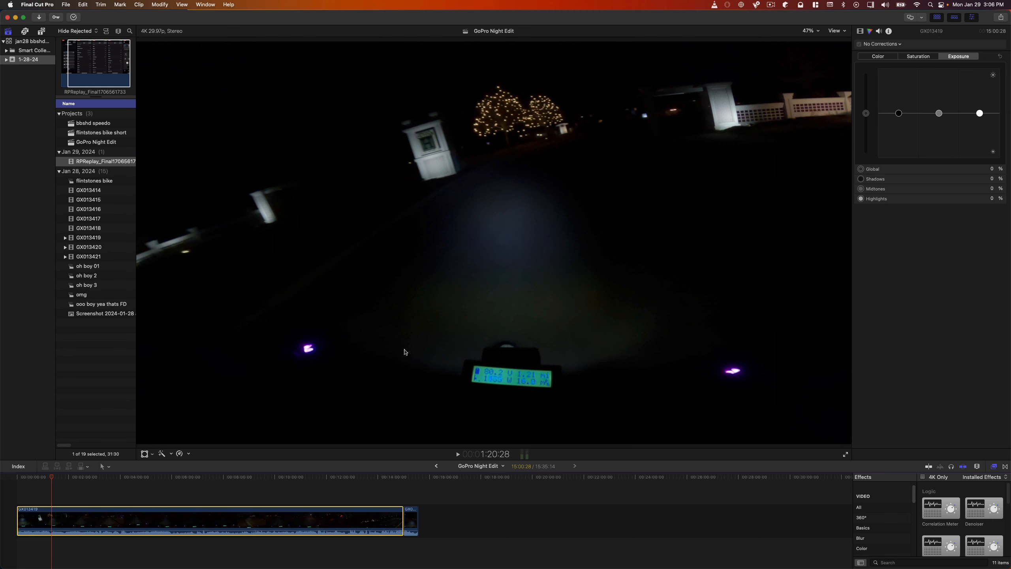
# Return to the clip's video settings, then hide and show the inspector again.
pyautogui.click(860, 31)
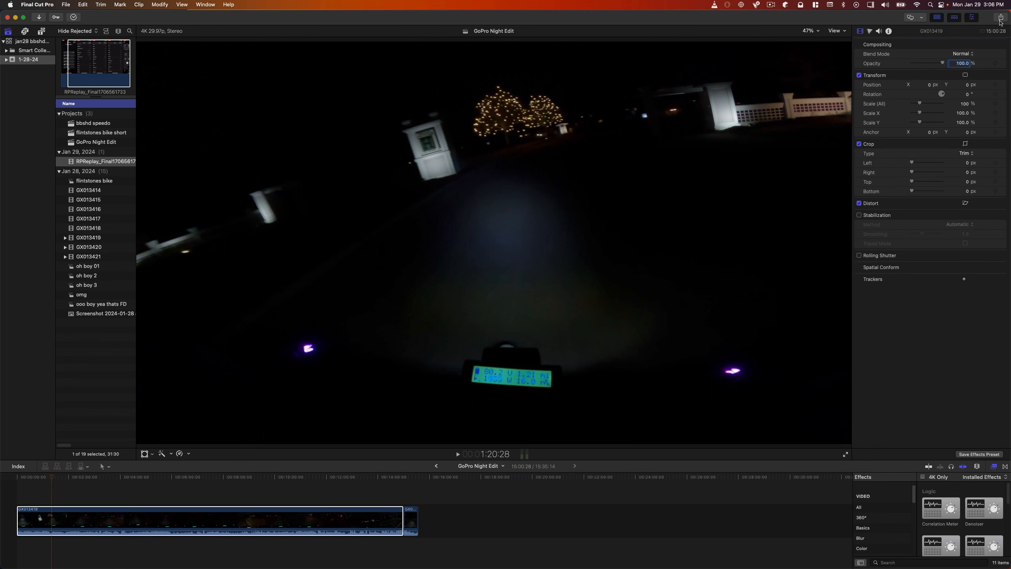
pyautogui.click(972, 18)
pyautogui.click(972, 18)
pyautogui.click(972, 18)
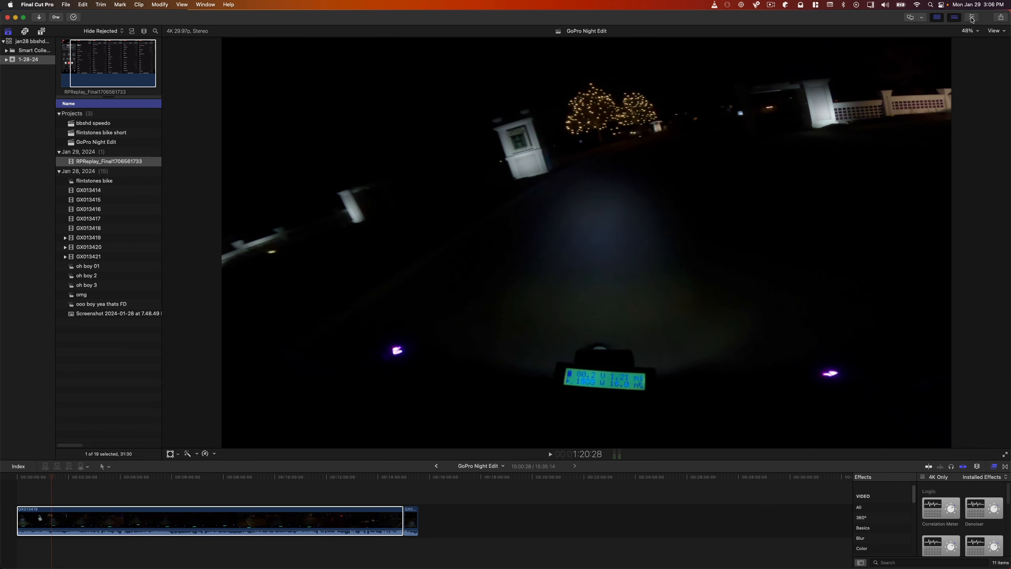
pyautogui.click(971, 18)
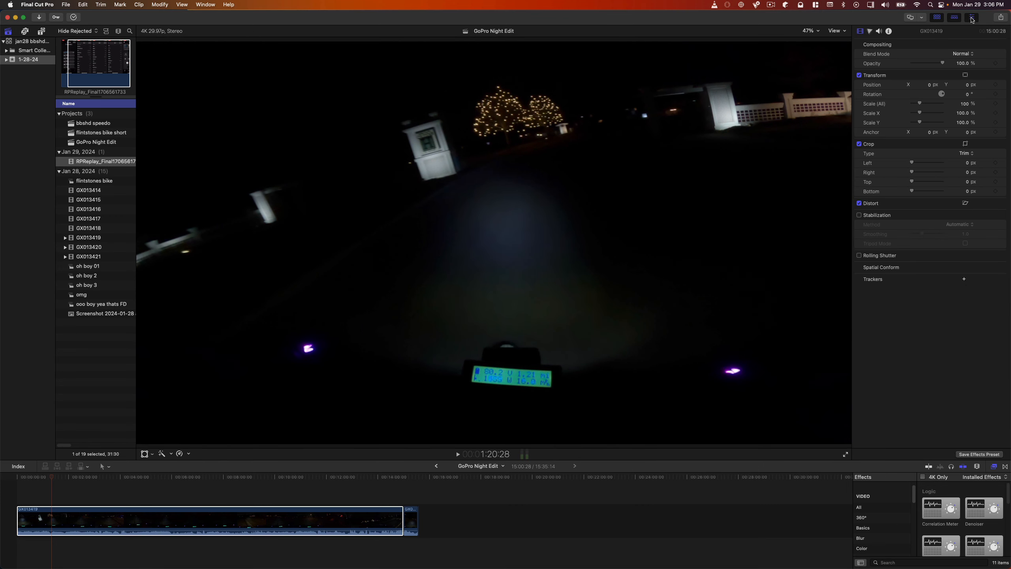
# Open the clip's colour correction controls and go through the color and saturation boards to the exposure board.
pyautogui.click(870, 32)
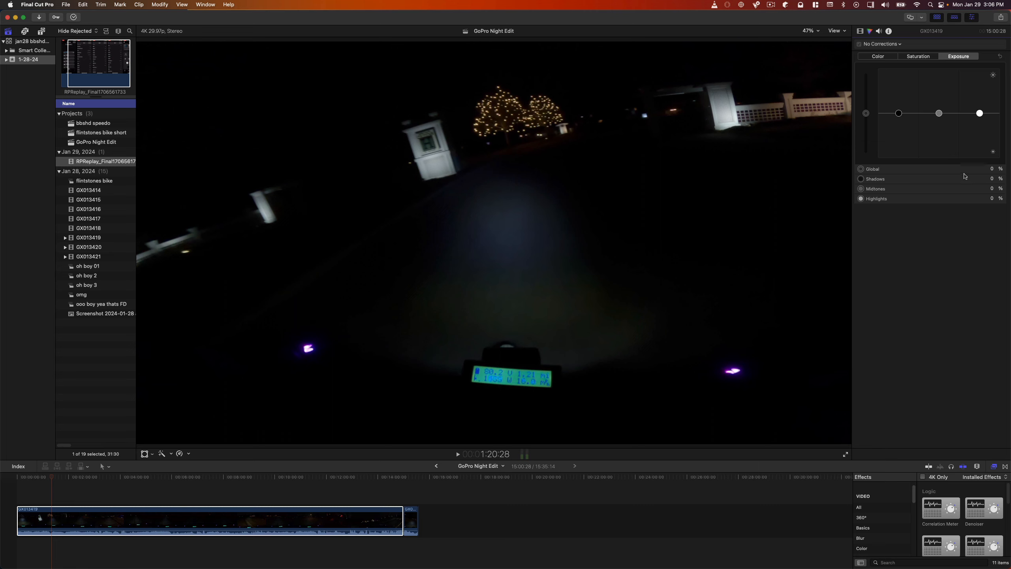
pyautogui.click(880, 57)
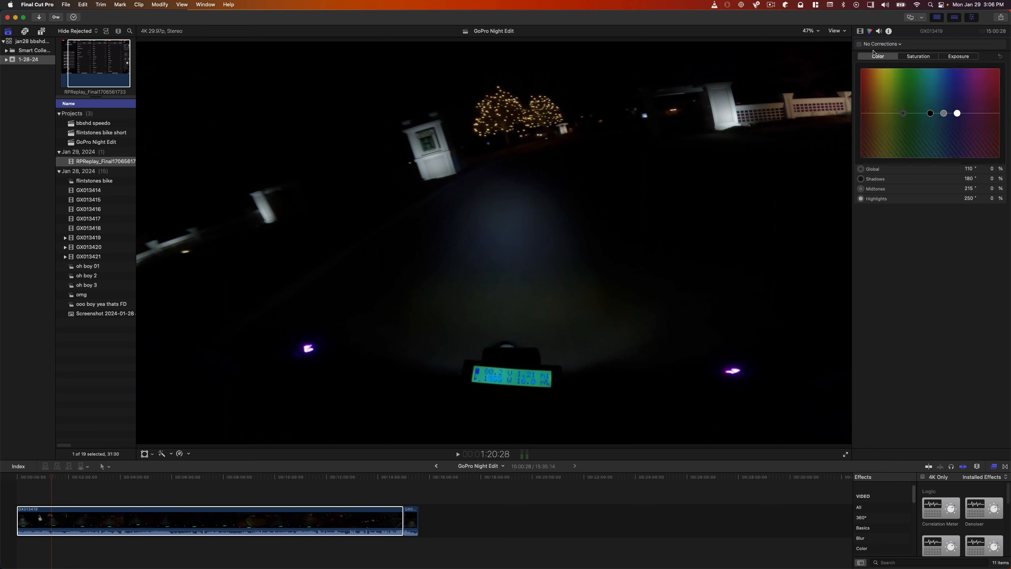
pyautogui.click(915, 56)
pyautogui.click(964, 56)
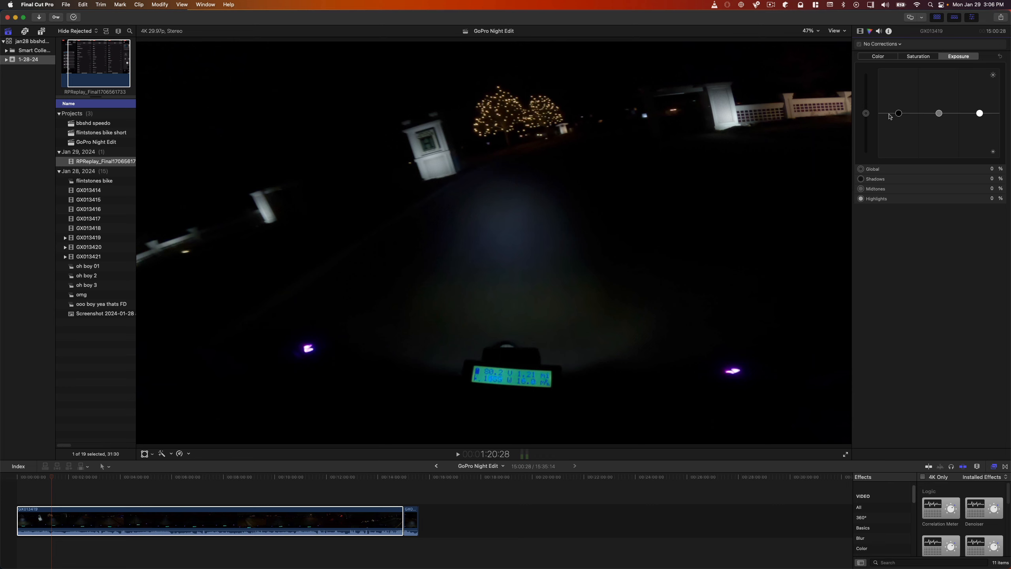
# Raise the clip's exposure on the Color Board, setting highlights to 79% and midtones to 75%.
pyautogui.moveTo(869, 117)
pyautogui.mouseDown()
pyautogui.moveTo(869, 100)
pyautogui.moveTo(870, 128)
pyautogui.moveTo(870, 94)
pyautogui.moveTo(871, 116)
pyautogui.mouseUp()
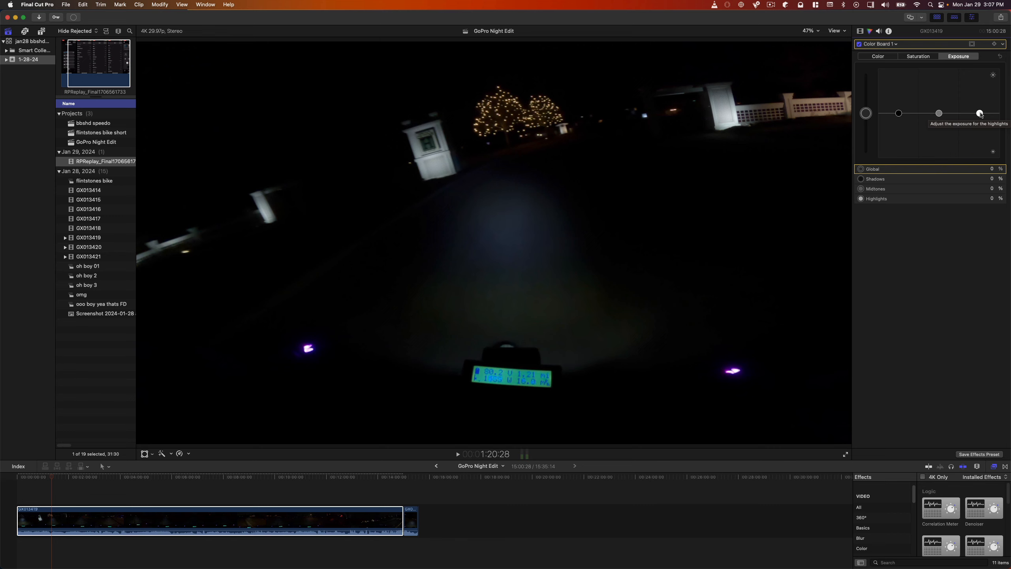
pyautogui.moveTo(980, 113); pyautogui.dragTo(982, 78)
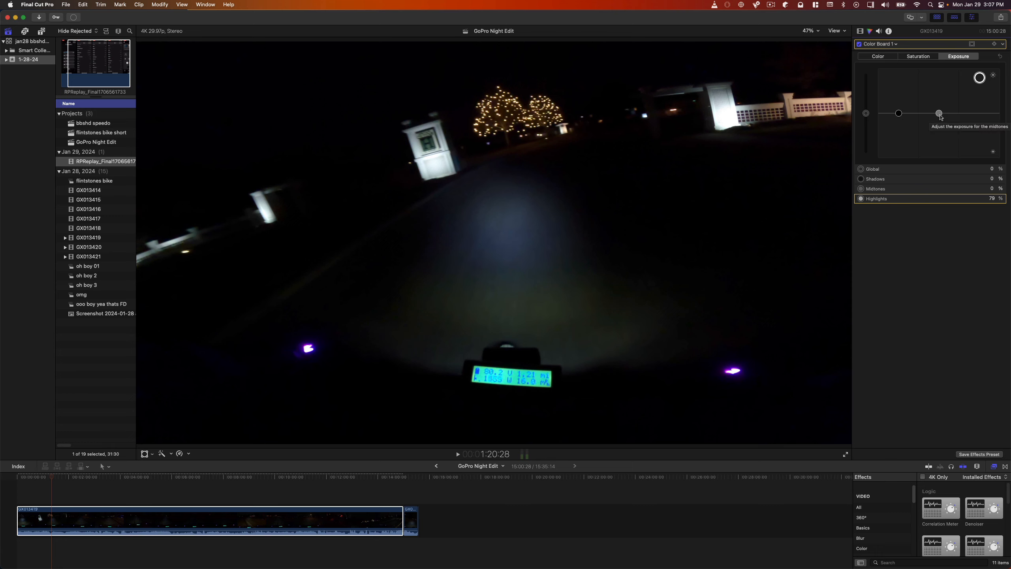
pyautogui.moveTo(940, 114)
pyautogui.mouseDown()
pyautogui.moveTo(942, 98)
pyautogui.moveTo(941, 107)
pyautogui.mouseUp()
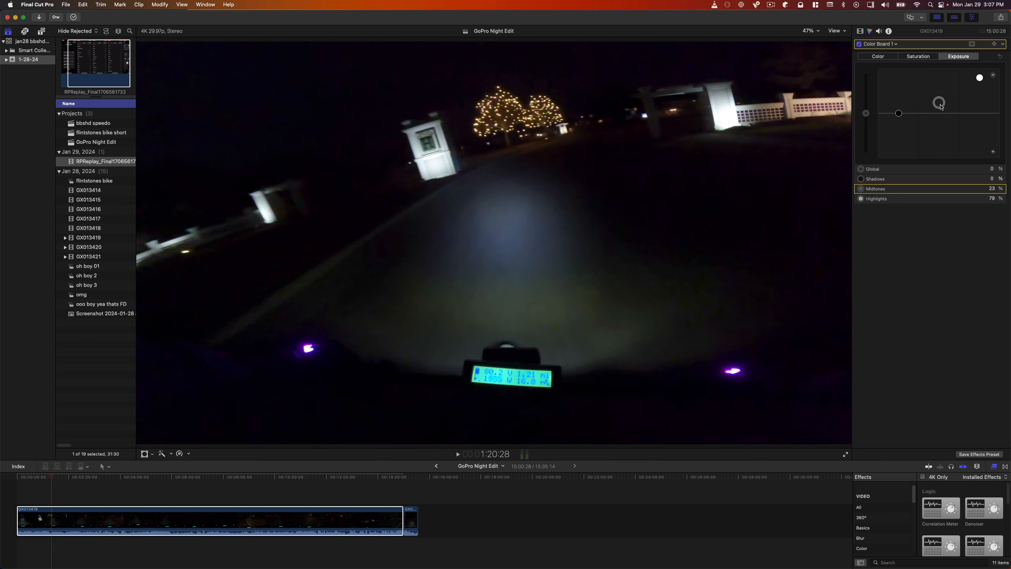
pyautogui.moveTo(941, 106); pyautogui.dragTo(944, 85)
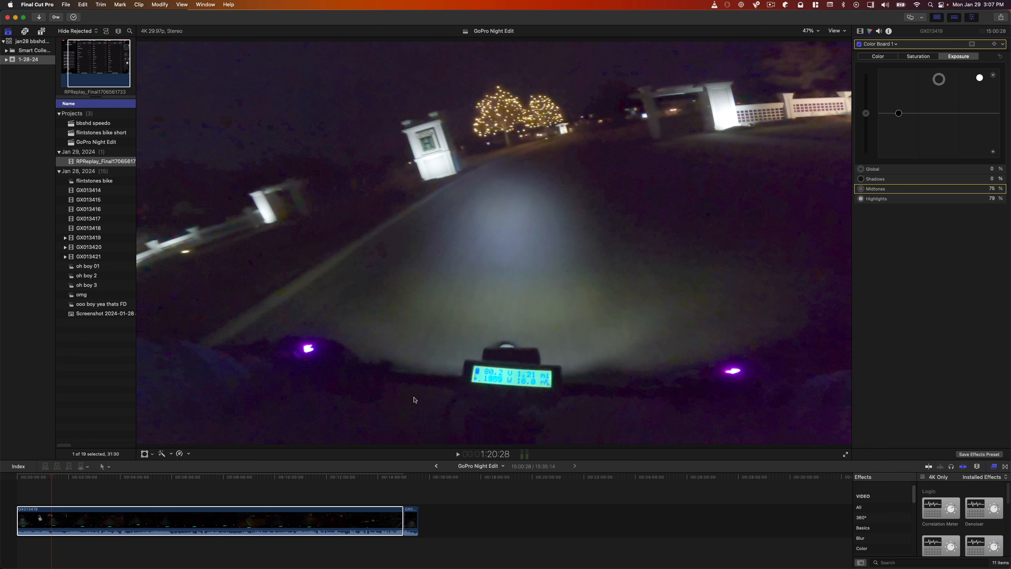
# At about 2:41, raise the clip's exposure further to 100% highlights and 85% midtones.
pyautogui.click(88, 477)
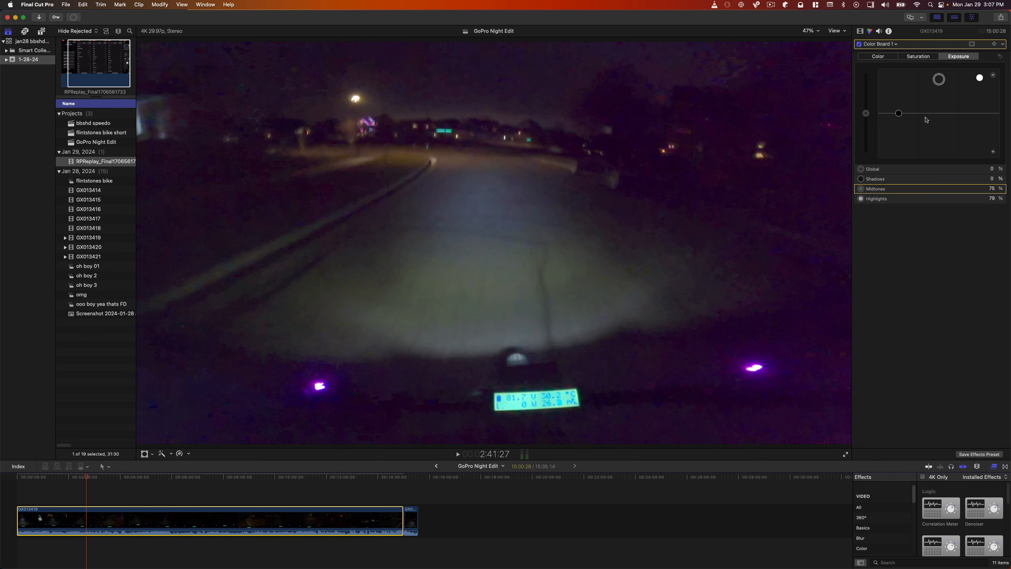
pyautogui.moveTo(942, 95); pyautogui.dragTo(982, 48)
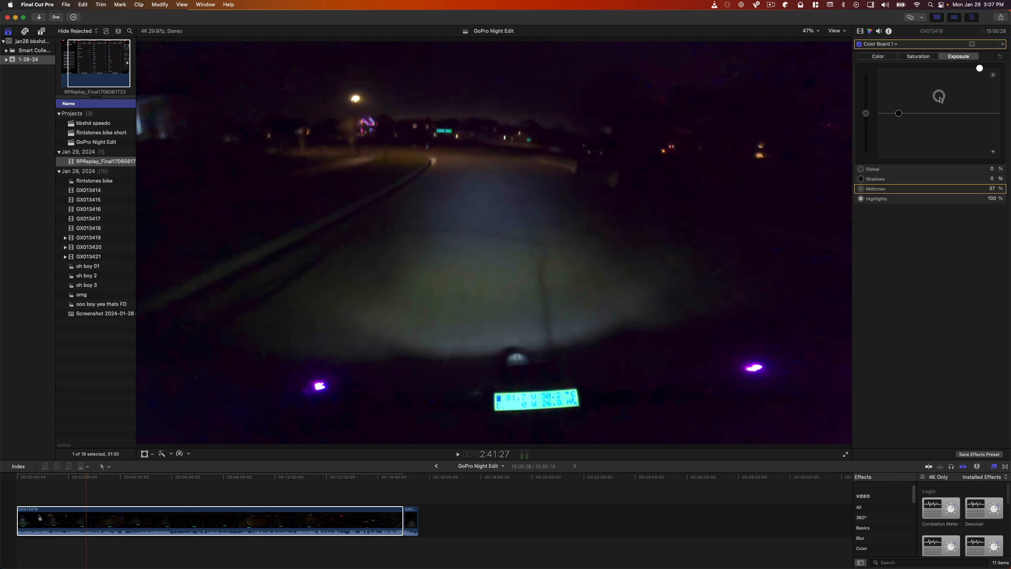
pyautogui.moveTo(941, 86); pyautogui.dragTo(946, 78)
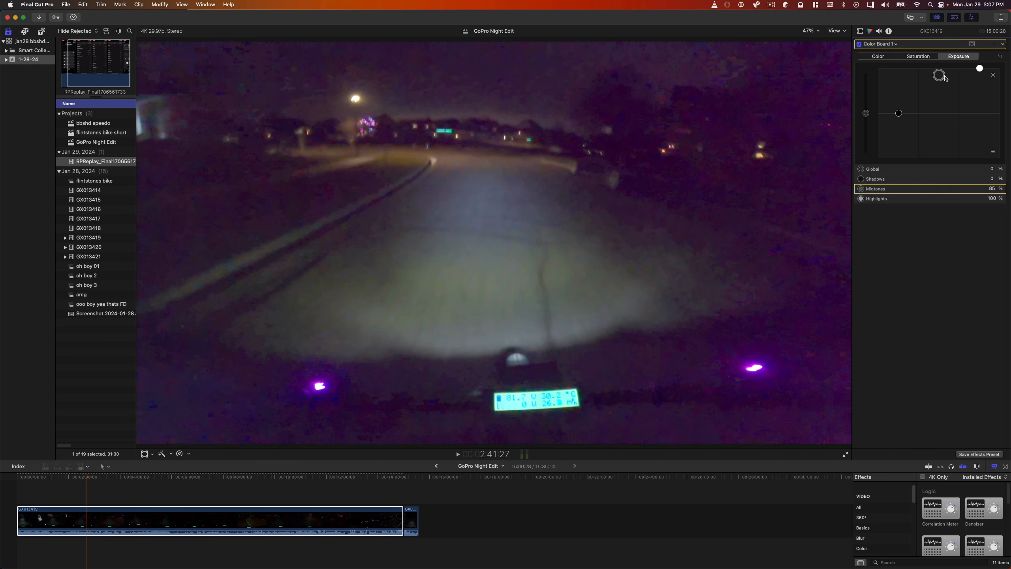
# Examine the Rendering entry in the Background Tasks window, then collapse it and close the window.
pyautogui.moveTo(1010, 240); pyautogui.dragTo(687, 217)
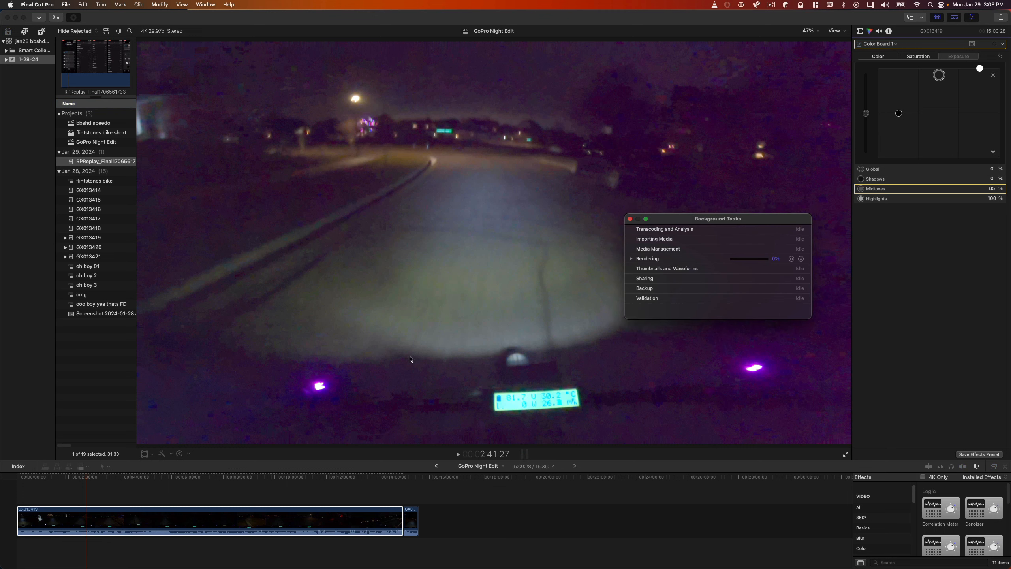
pyautogui.moveTo(683, 219); pyautogui.dragTo(403, 167)
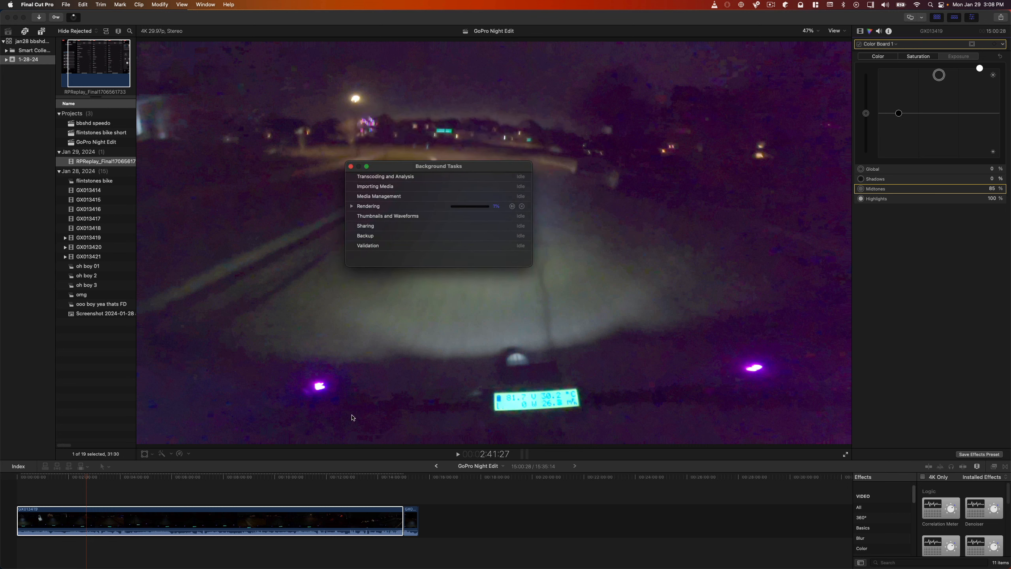
pyautogui.click(351, 206)
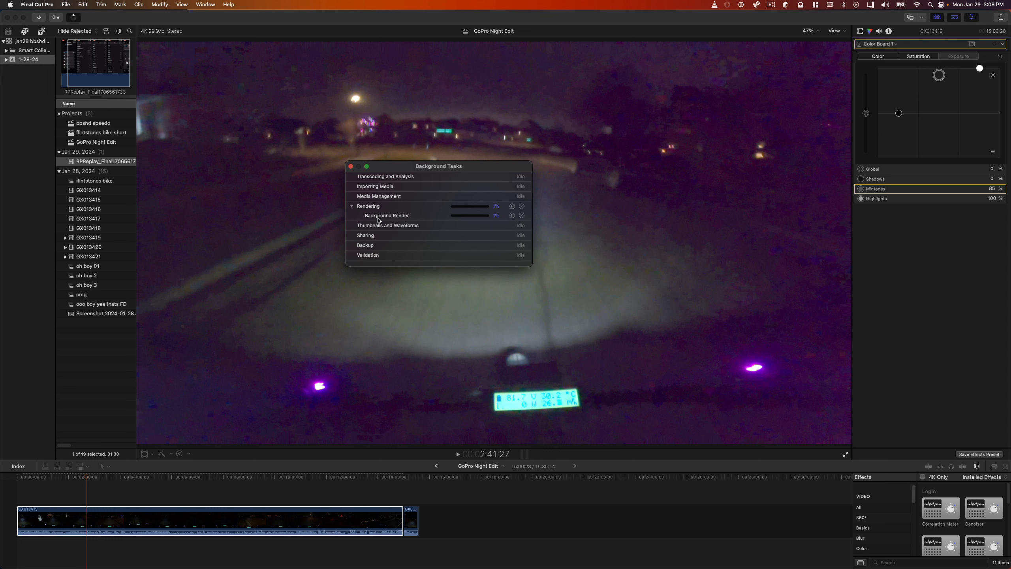
pyautogui.click(351, 207)
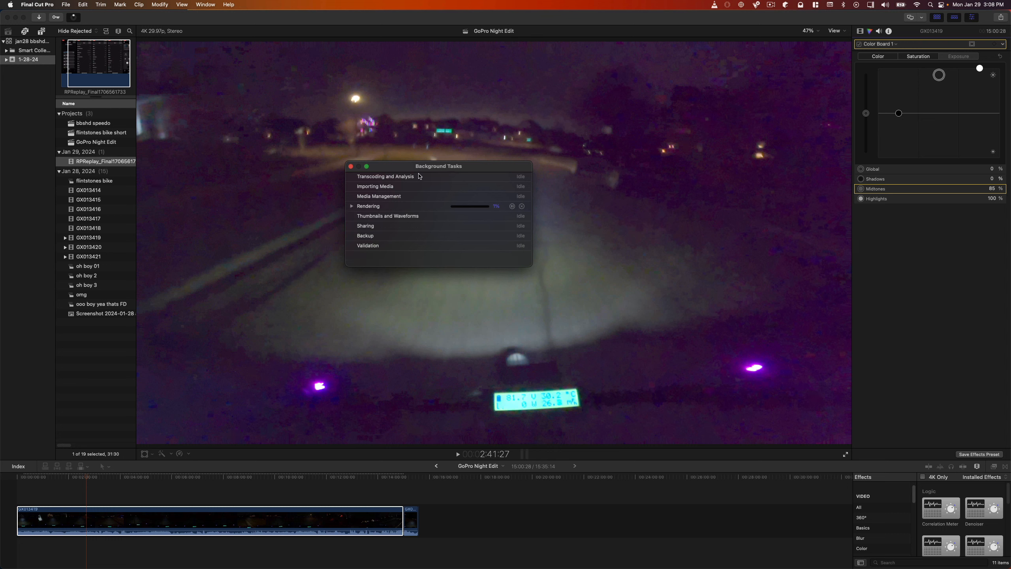
pyautogui.moveTo(419, 176); pyautogui.dragTo(937, 196)
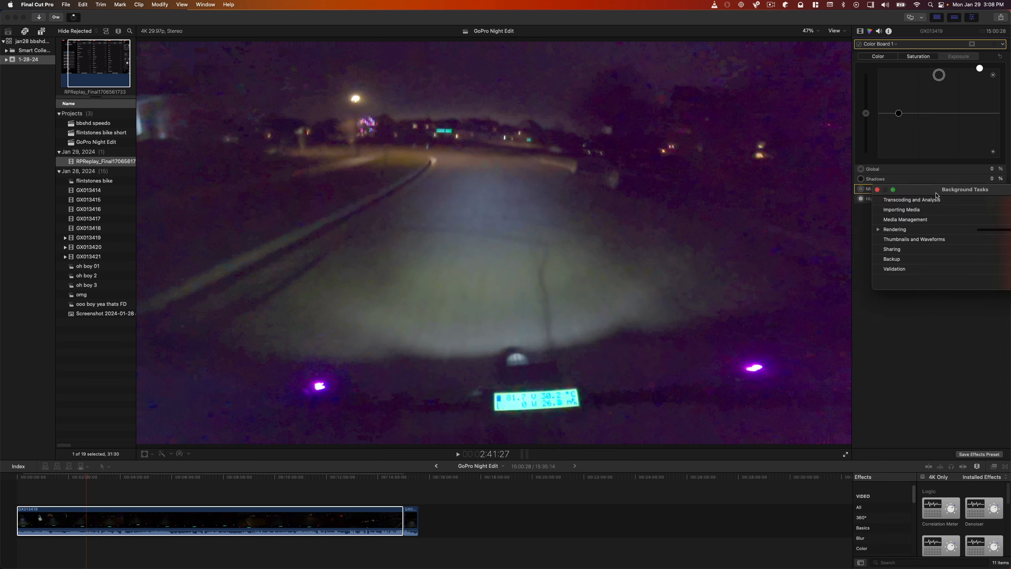
pyautogui.press('super+9')
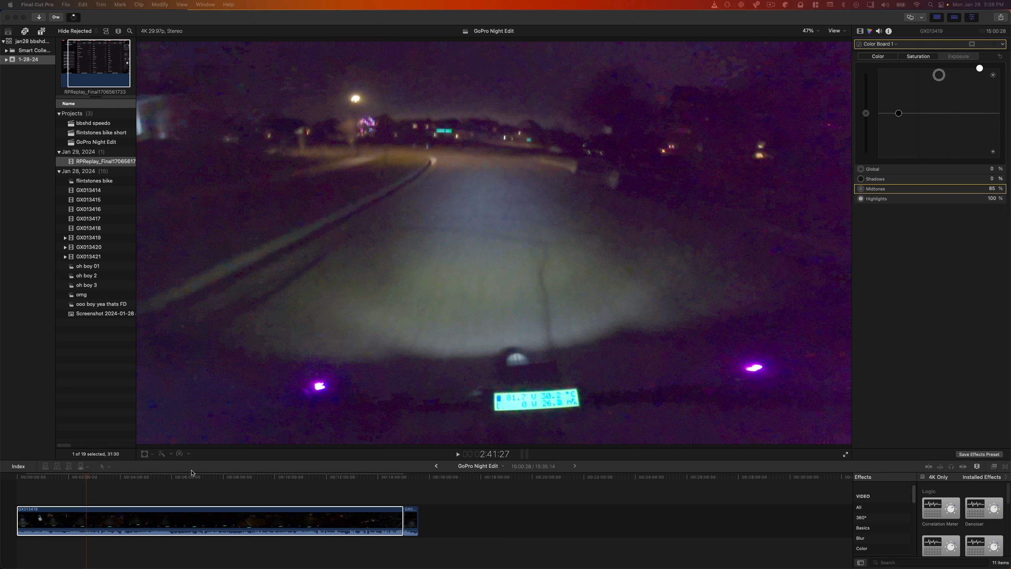
# Review the brightened clip at about 5:39 and 6:47, stopping on the very dark path at about 6:52.
pyautogui.click(163, 478)
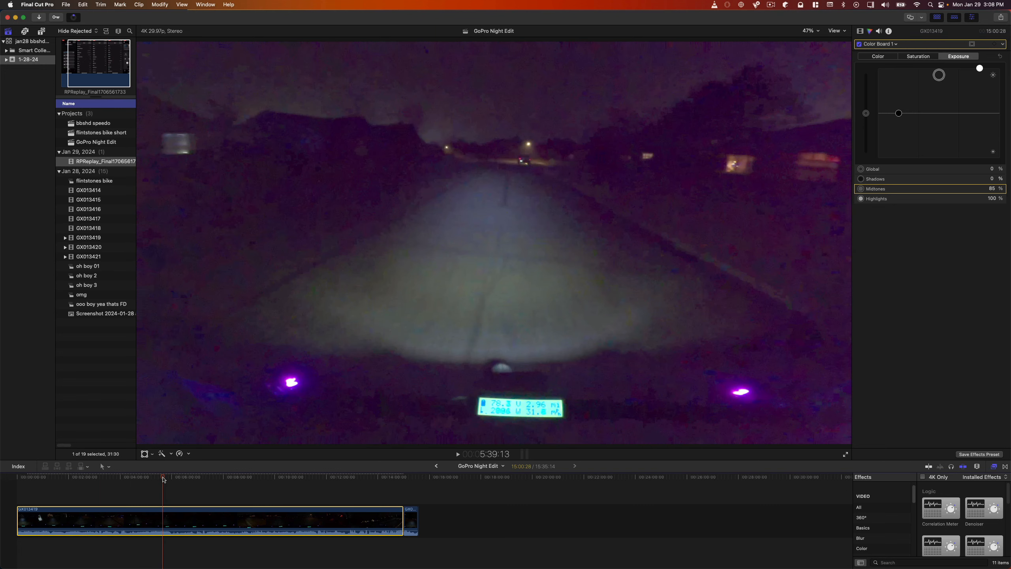
pyautogui.click(193, 477)
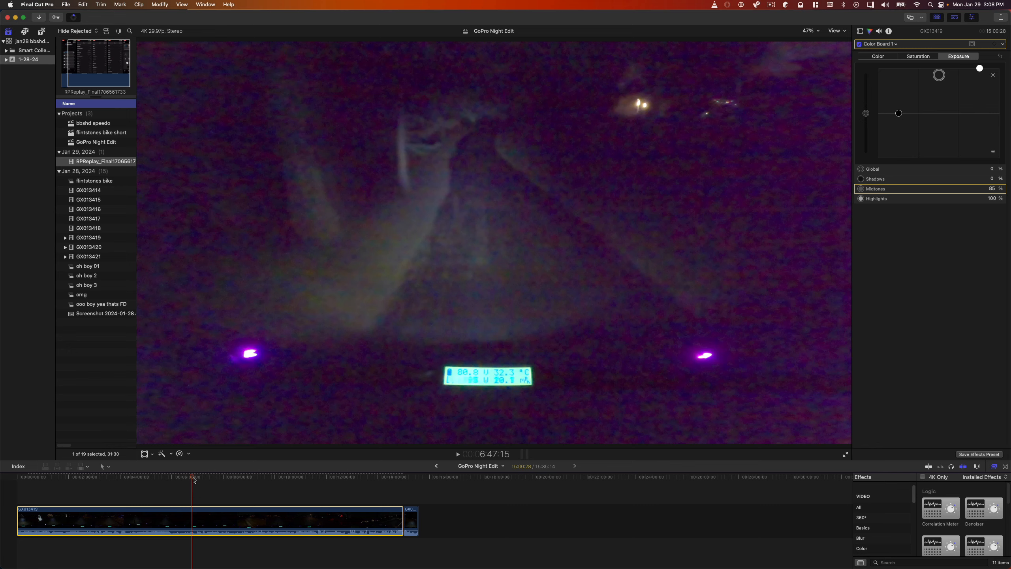
pyautogui.click(193, 478)
pyautogui.moveTo(194, 477); pyautogui.dragTo(194, 478)
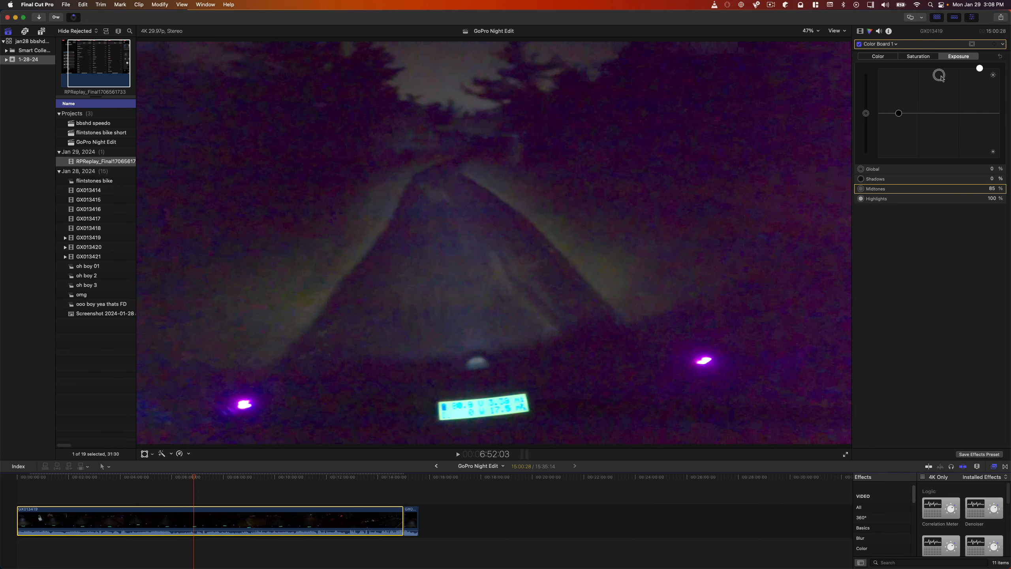
# Try lower midtone and highlight exposure on the dark path, settling on 84% midtones and 96% highlights.
pyautogui.moveTo(940, 75); pyautogui.dragTo(942, 77)
pyautogui.moveTo(942, 80); pyautogui.dragTo(943, 83)
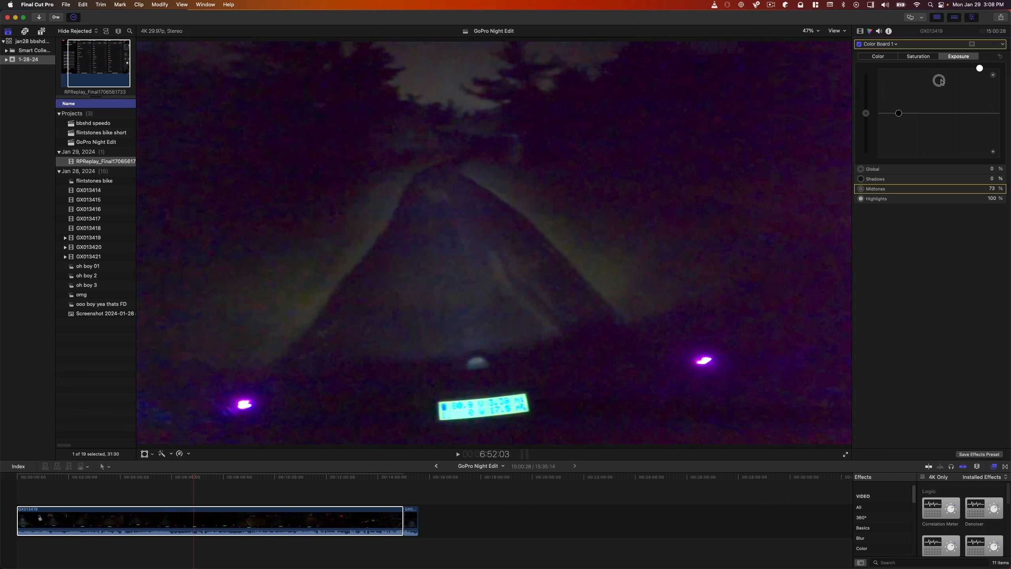
pyautogui.click(982, 70)
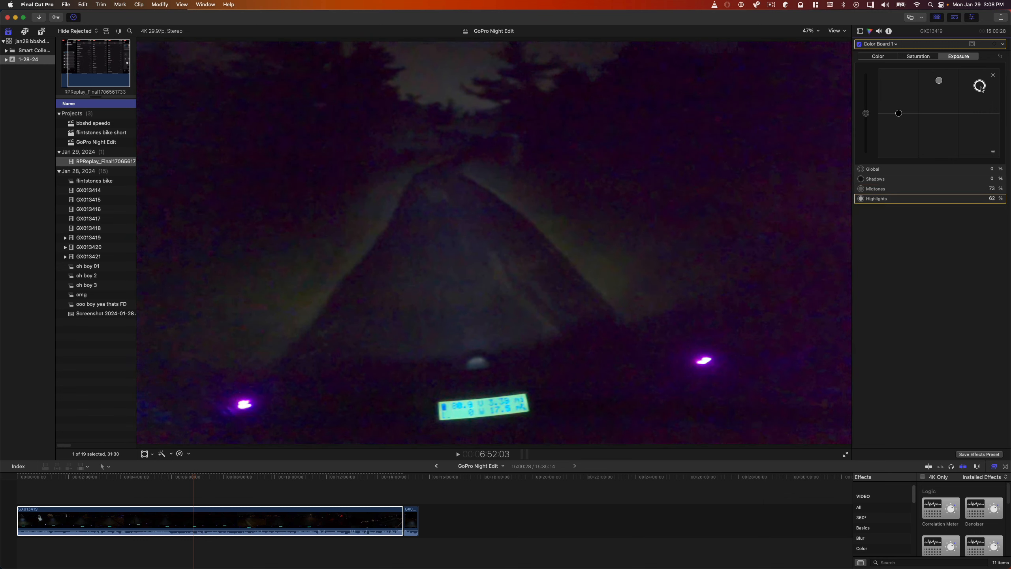
pyautogui.moveTo(939, 81)
pyautogui.mouseDown()
pyautogui.moveTo(980, 70)
pyautogui.moveTo(980, 91)
pyautogui.moveTo(982, 72)
pyautogui.moveTo(940, 105)
pyautogui.moveTo(945, 77)
pyautogui.mouseUp()
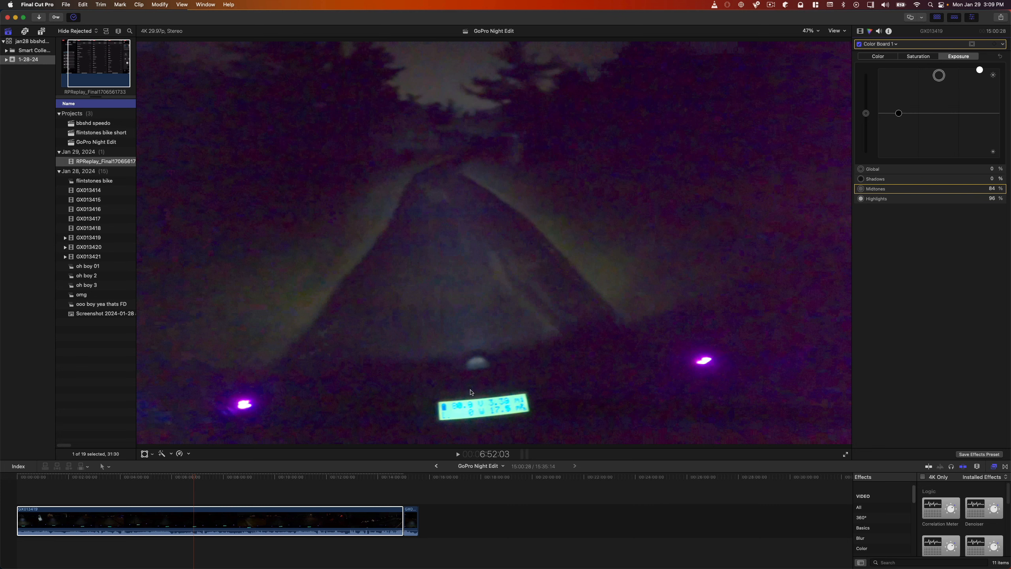
# Compare the clip at about 4:01 without and with the Color Board correction by disabling and re-enabling it.
pyautogui.click(204, 477)
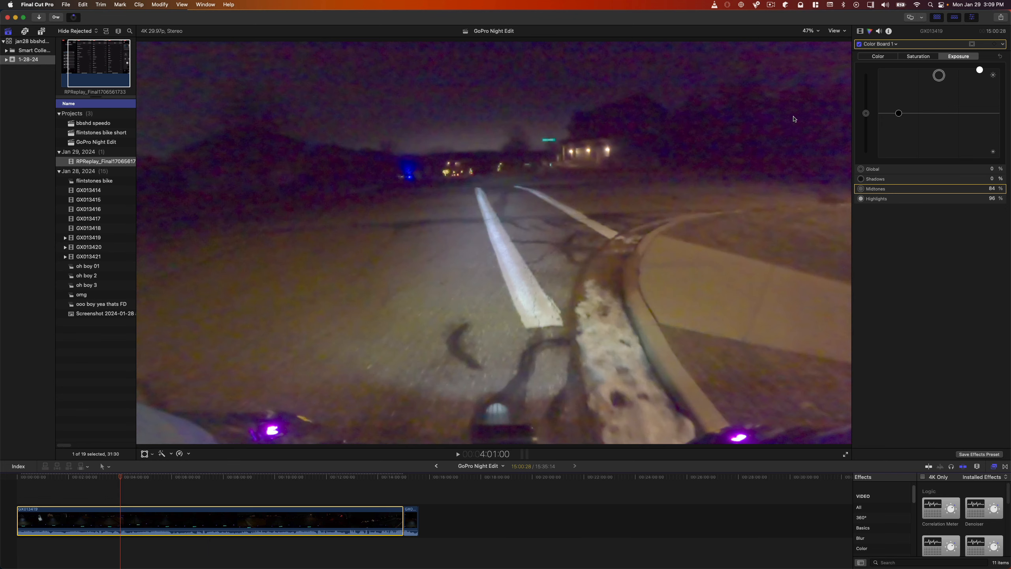
pyautogui.click(860, 44)
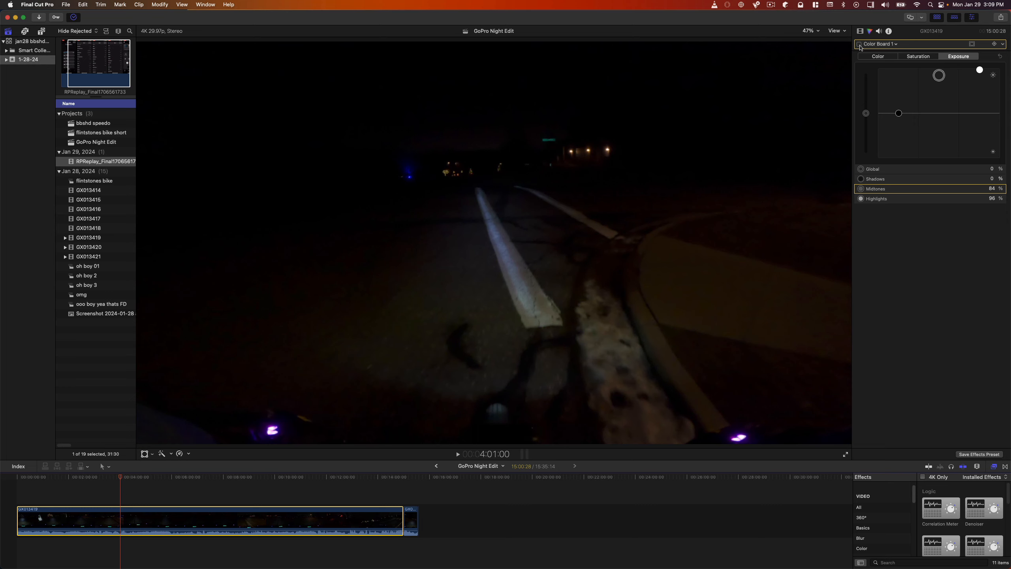
pyautogui.click(860, 45)
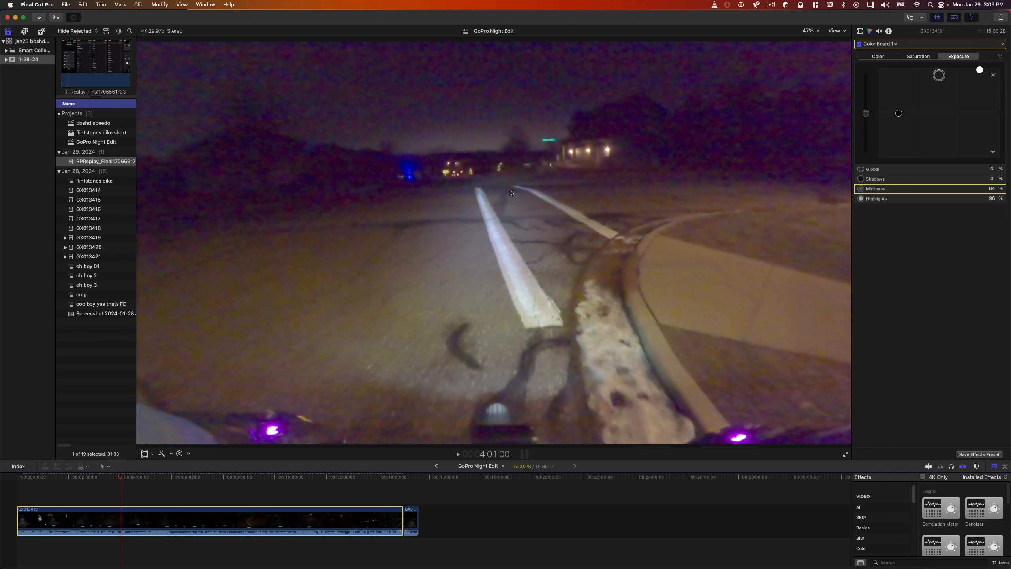
# Review the corrected clip at about 4:25, 4:35 and 2:49, selecting the GoPro Night Edit project and reselecting the clip in between.
pyautogui.click(131, 478)
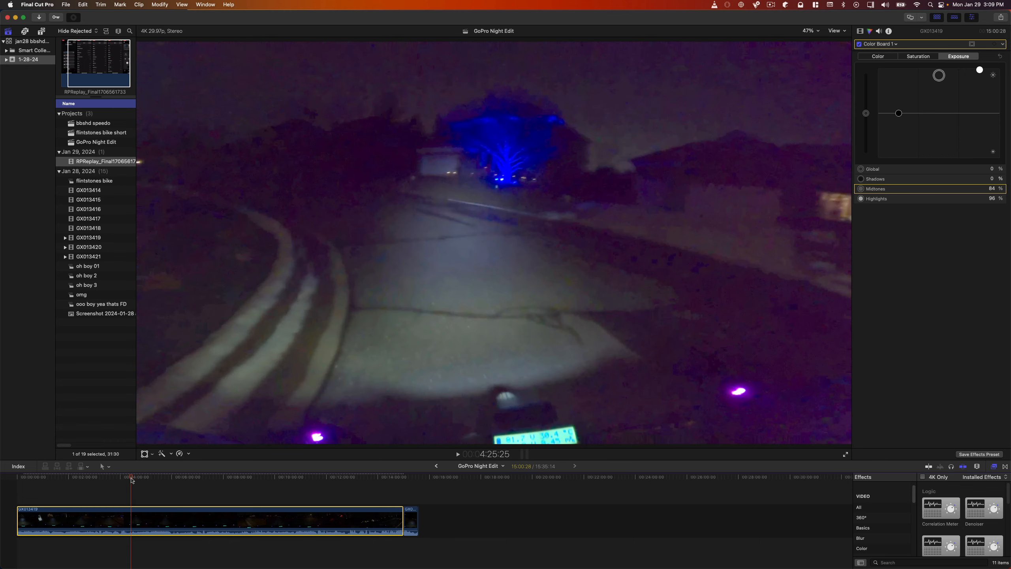
pyautogui.moveTo(132, 480); pyautogui.dragTo(135, 480)
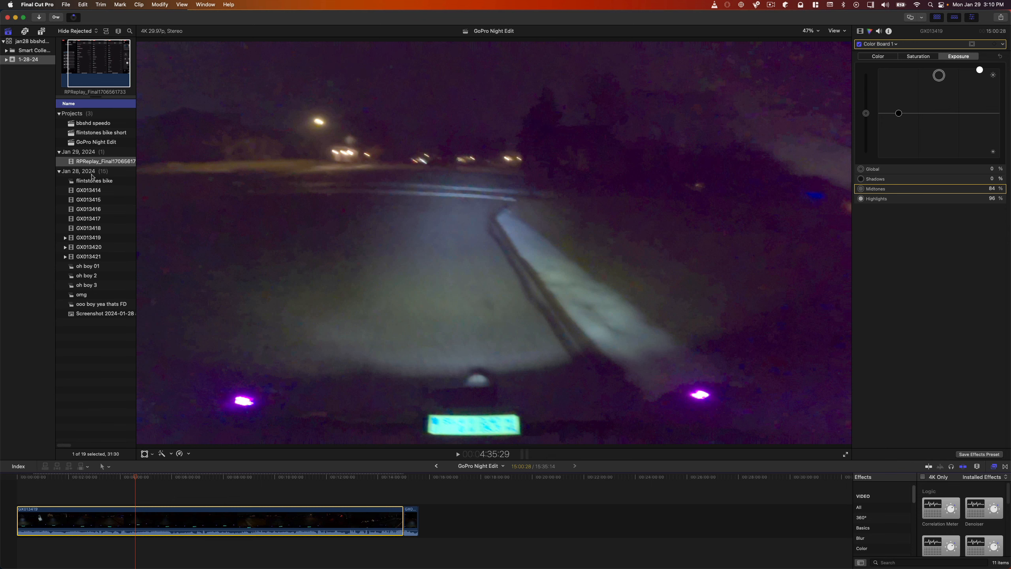
pyautogui.click(96, 142)
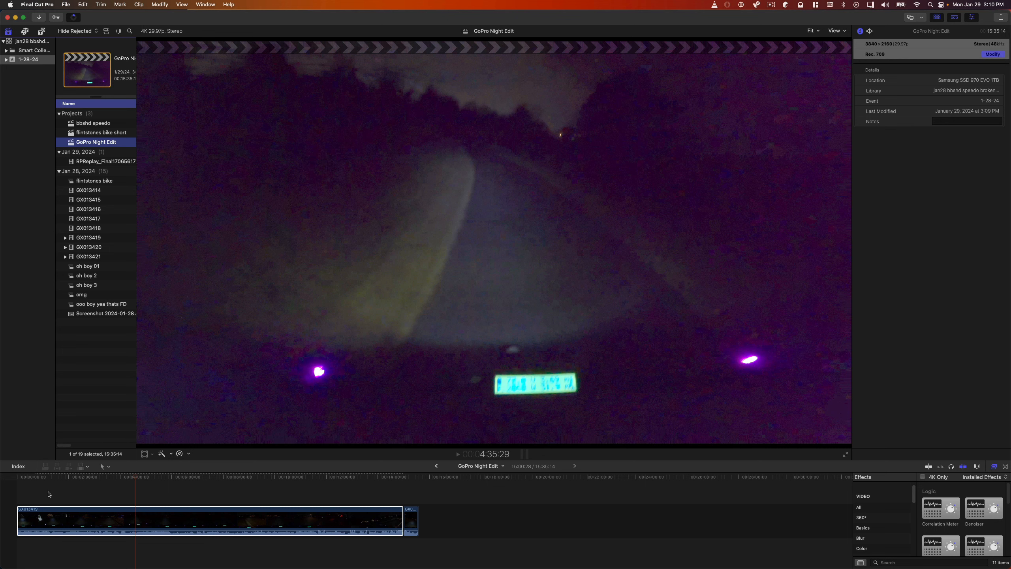
pyautogui.click(99, 521)
pyautogui.click(85, 478)
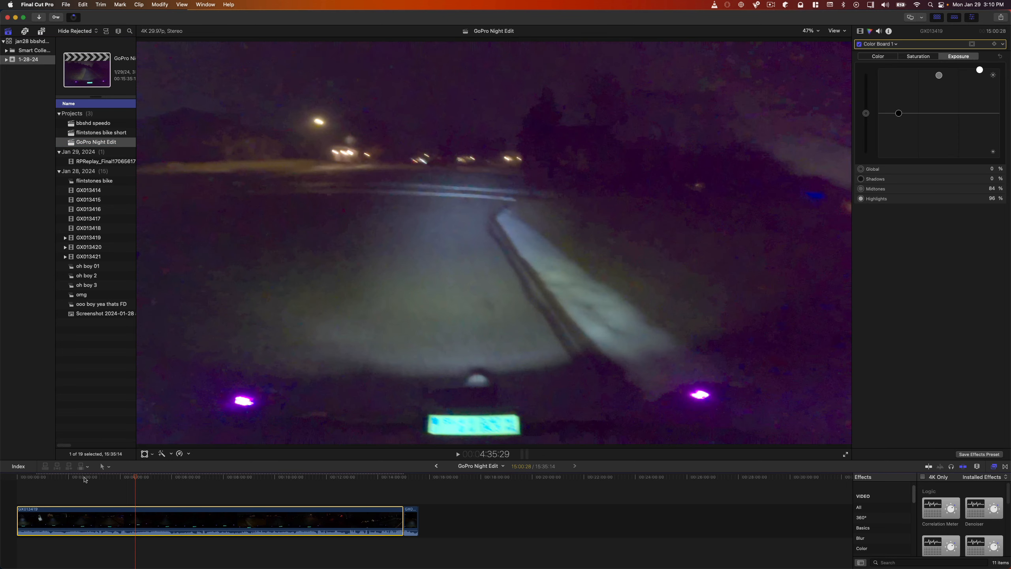
pyautogui.moveTo(85, 478); pyautogui.dragTo(89, 478)
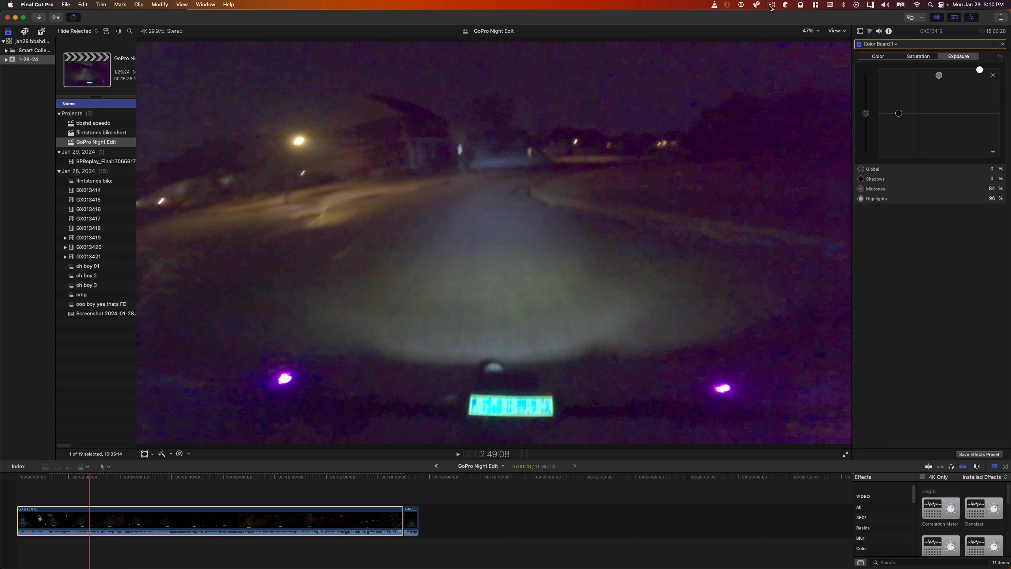
pyautogui.click(771, 5)
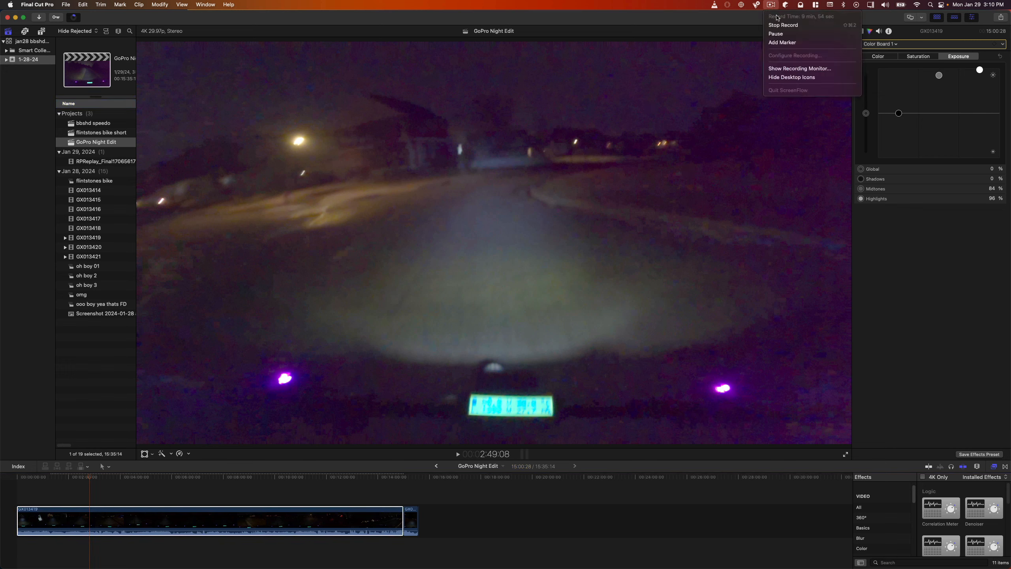